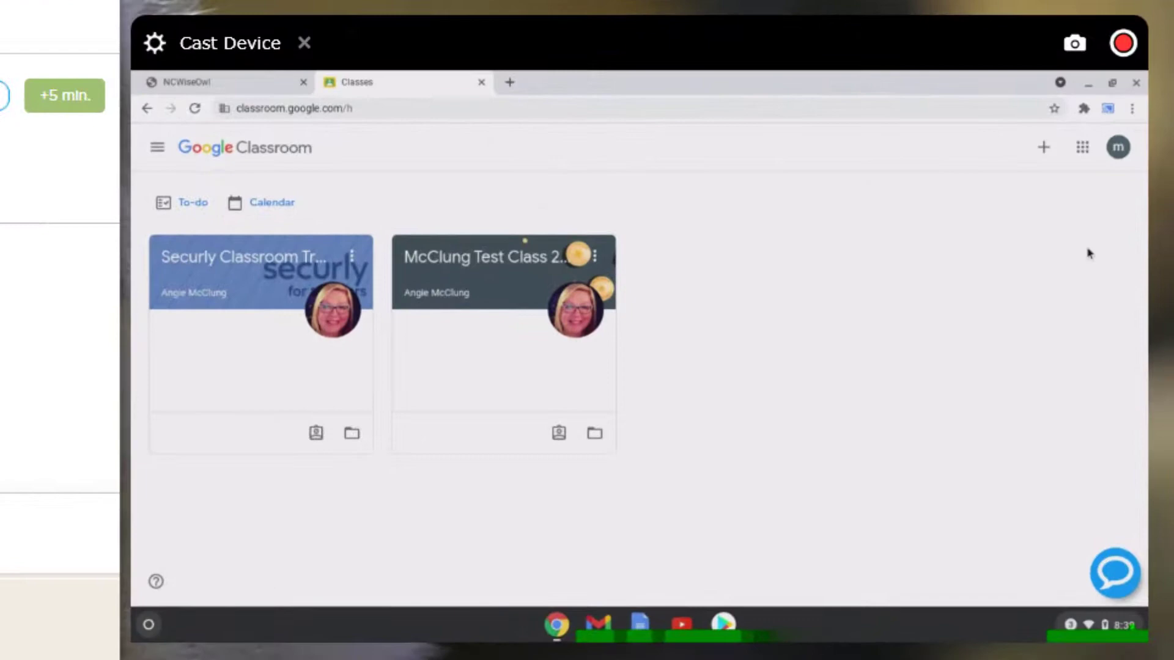
Open the Securly Classroom extension from the Extensions menu to show the student actions popup
click(1085, 109)
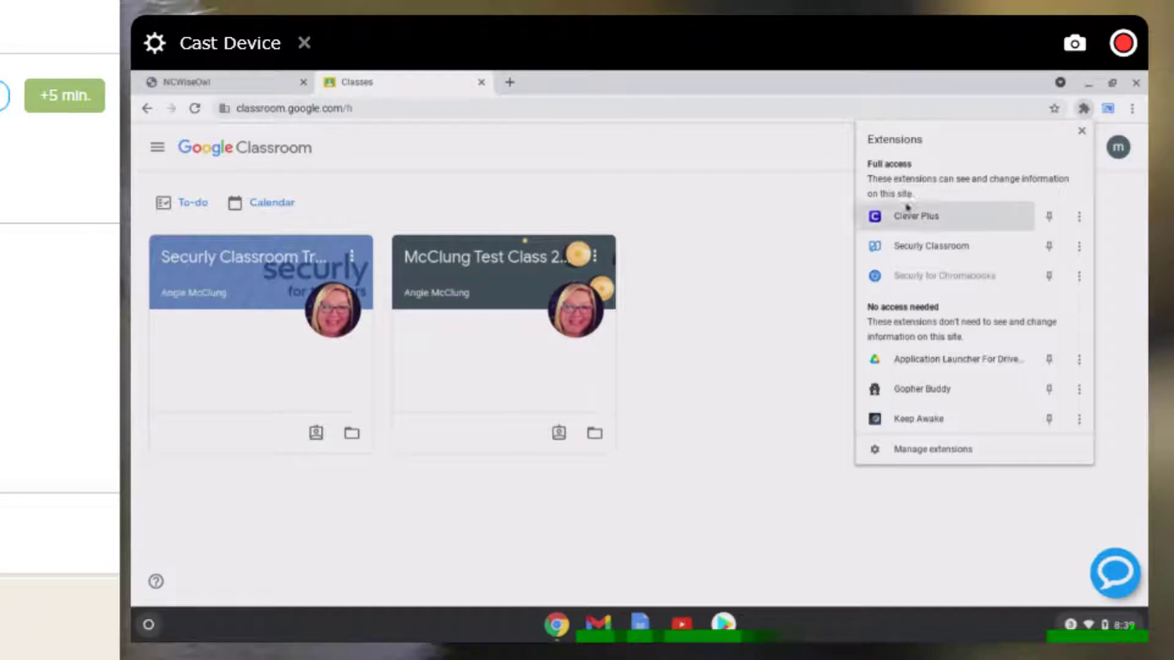
click(875, 248)
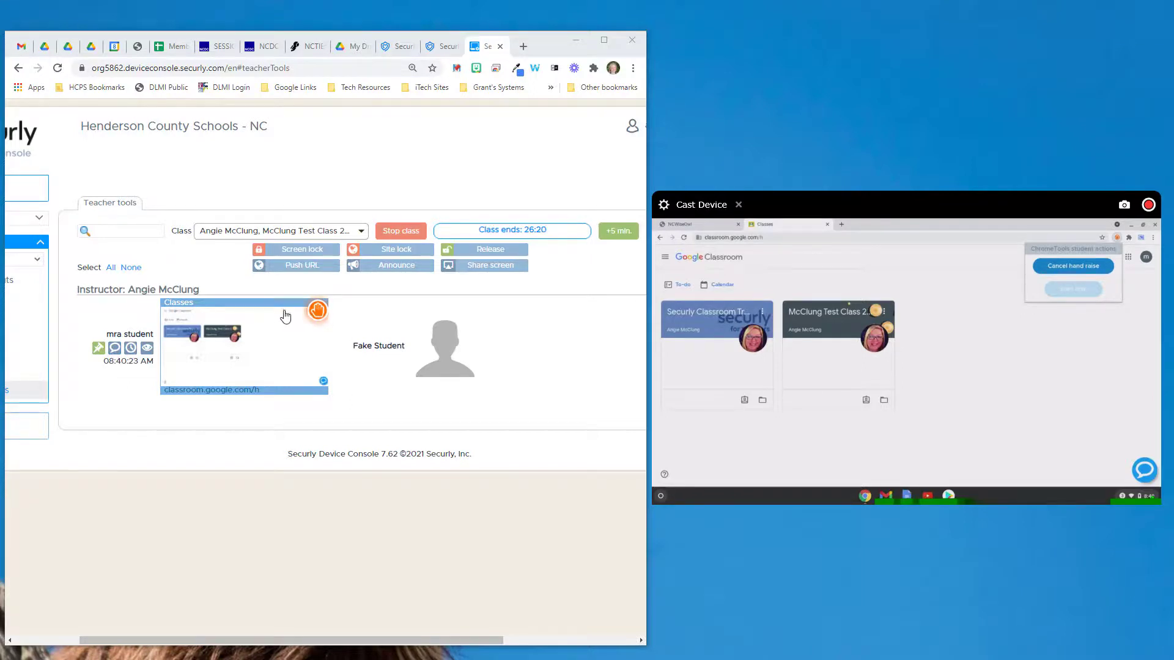
Dismiss the raised-hand icon on the student's thumbnail in the teacher console
click(316, 311)
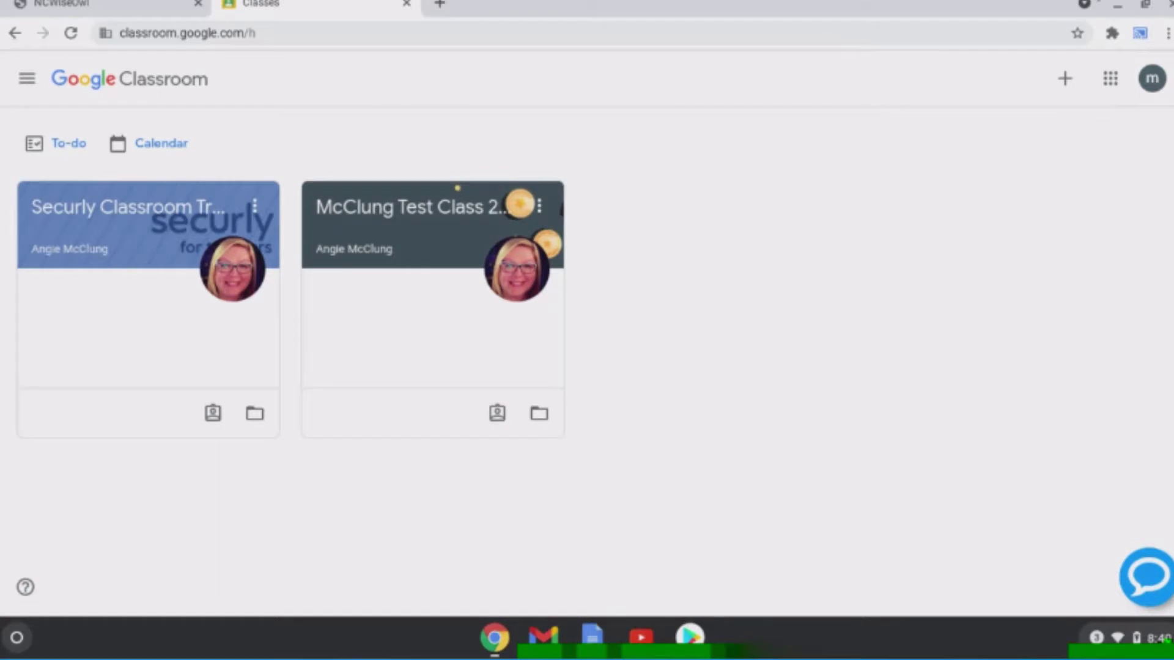
Reopen the Chrome Extensions menu listing Securly Classroom on the student's Classroom homepage
click(1112, 33)
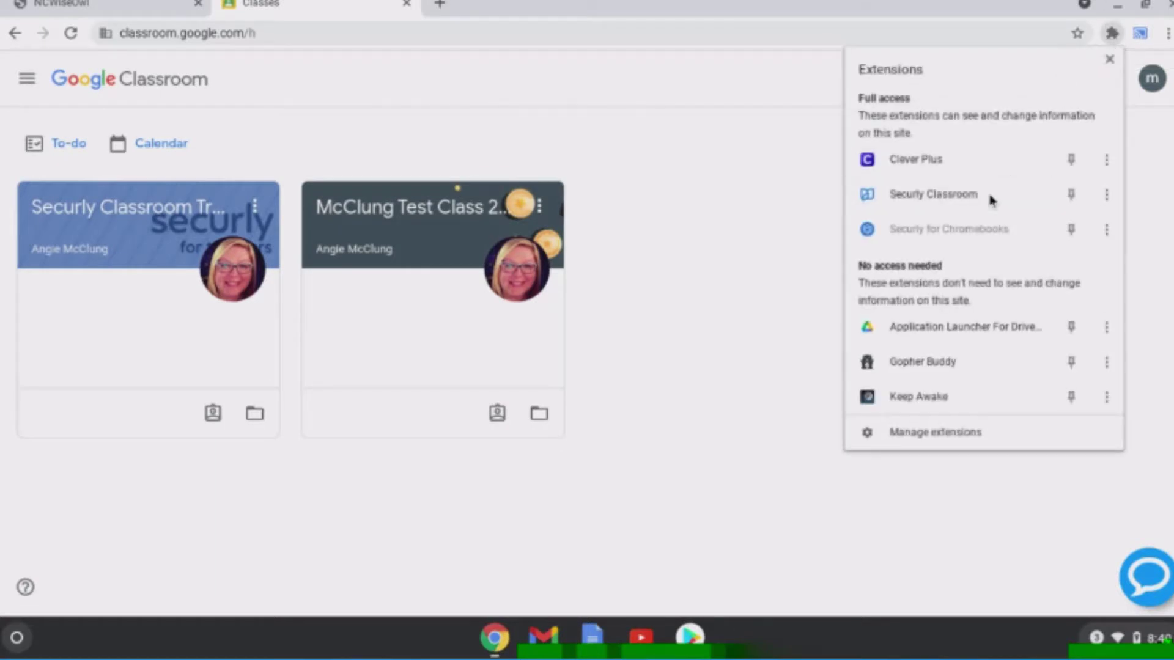